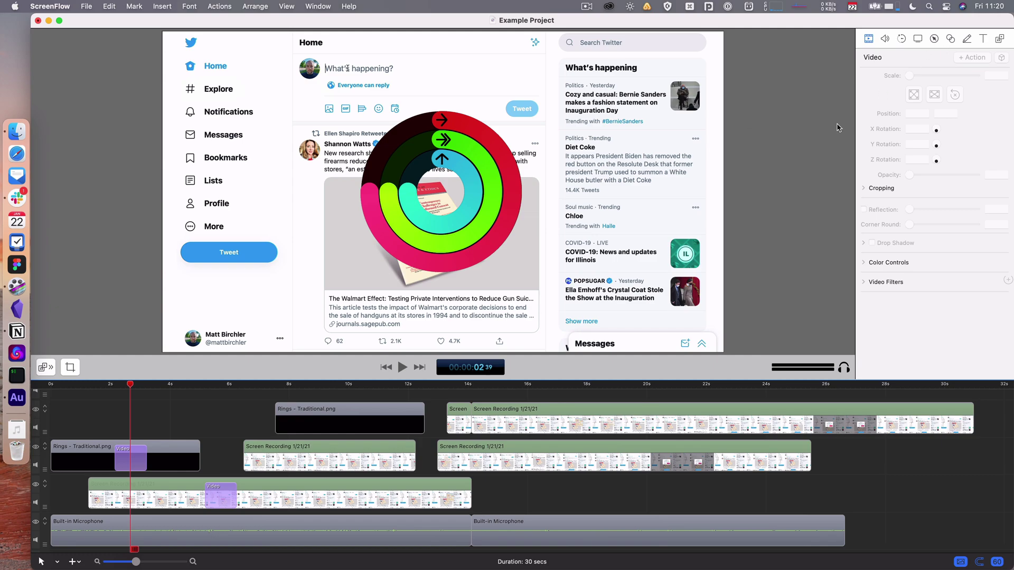
{"action": "key", "text": "super+e"}
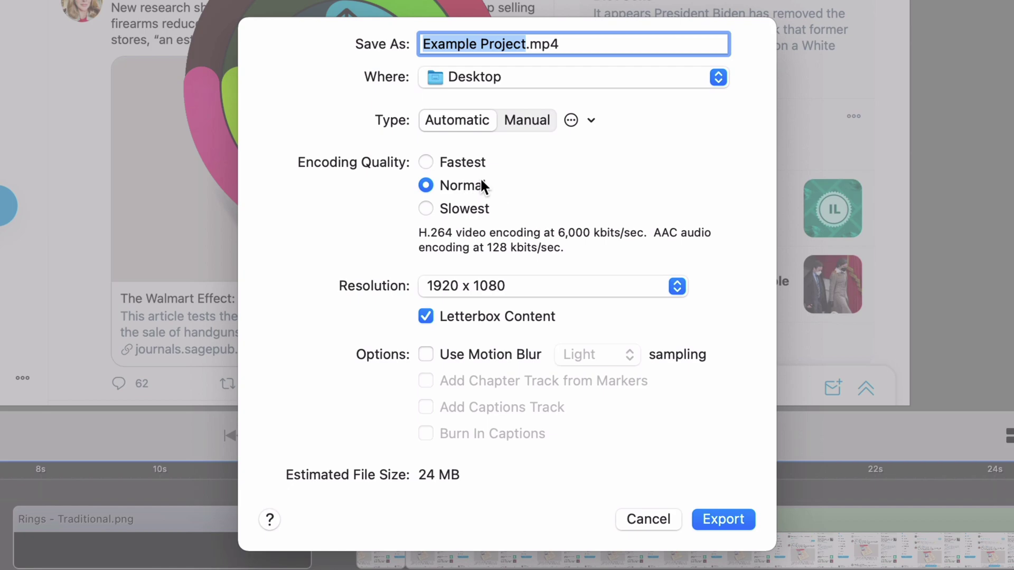
- Set the export resolution to Custom at 86% of the original, giving 2285 x 1307
{"action": "left_click", "coordinate": [476, 285]}
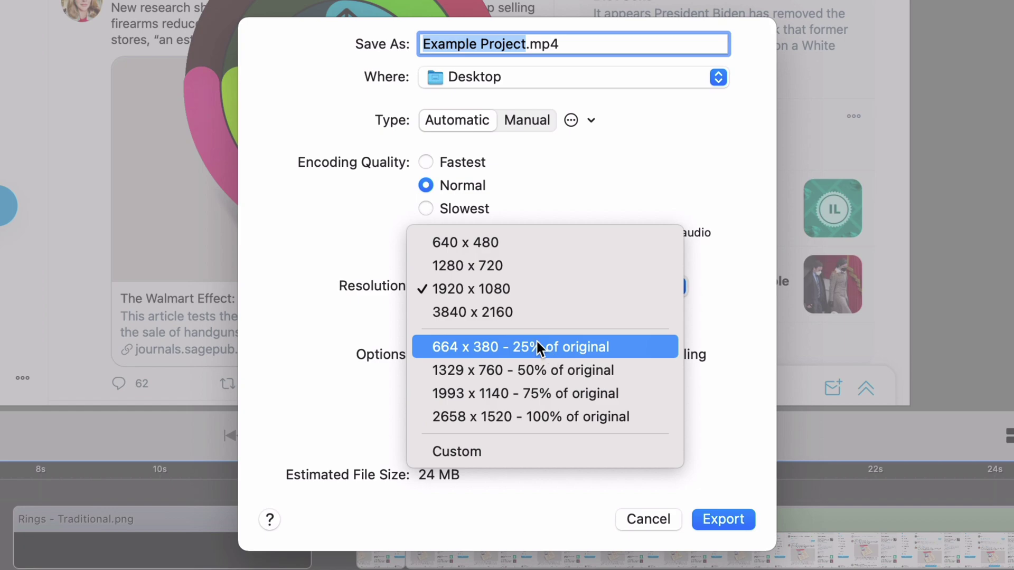
{"action": "left_click", "coordinate": [481, 446]}
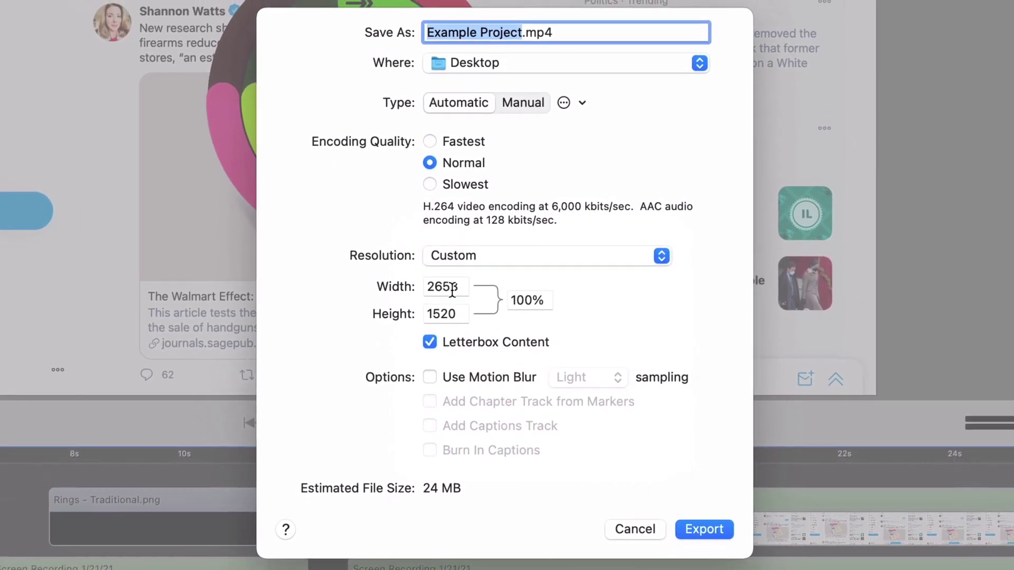
{"action": "left_click", "coordinate": [523, 300]}
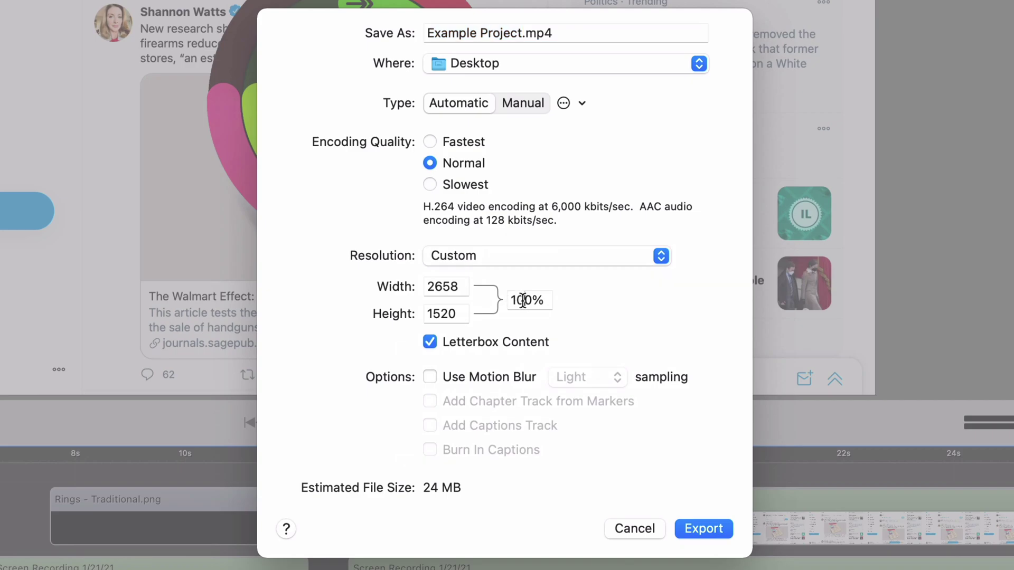
{"action": "double_click", "coordinate": [523, 301]}
{"action": "type", "text": "86"}
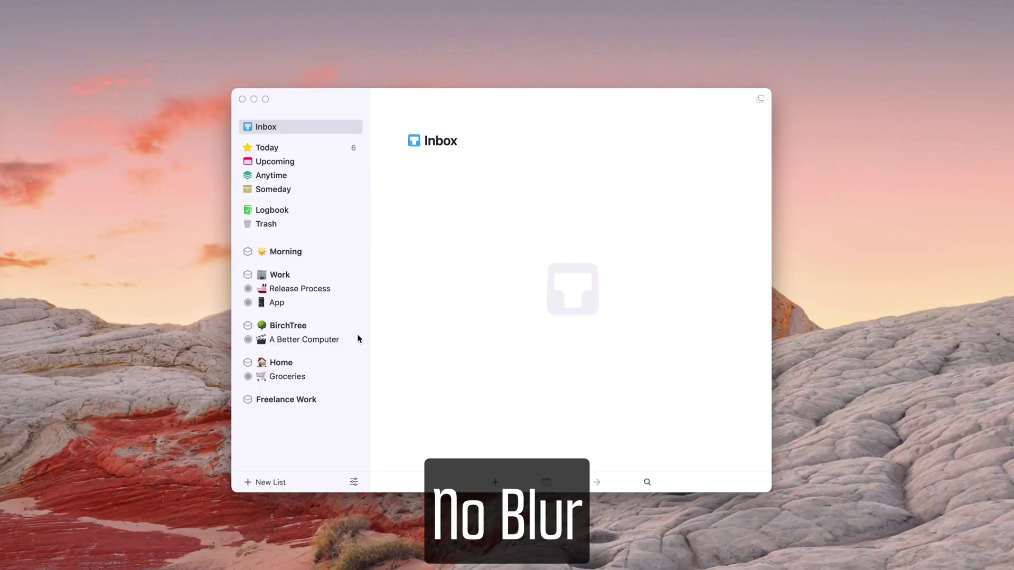
{"action": "mouse_move", "coordinate": [510, 102]}
{"action": "left_mouse_down"}
{"action": "mouse_move", "coordinate": [607, 104]}
{"action": "mouse_move", "coordinate": [532, 143]}
{"action": "mouse_move", "coordinate": [469, 105]}
{"action": "mouse_move", "coordinate": [493, 102]}
{"action": "left_mouse_up"}
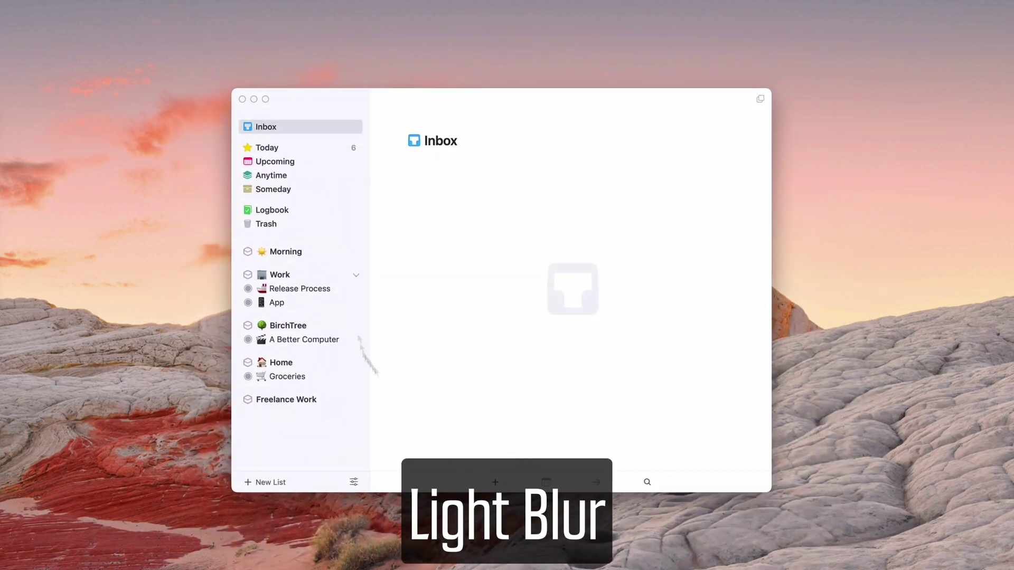
{"action": "mouse_move", "coordinate": [509, 102]}
{"action": "left_mouse_down"}
{"action": "mouse_move", "coordinate": [607, 102]}
{"action": "mouse_move", "coordinate": [522, 126]}
{"action": "mouse_move", "coordinate": [470, 111]}
{"action": "mouse_move", "coordinate": [493, 102]}
{"action": "left_mouse_up"}
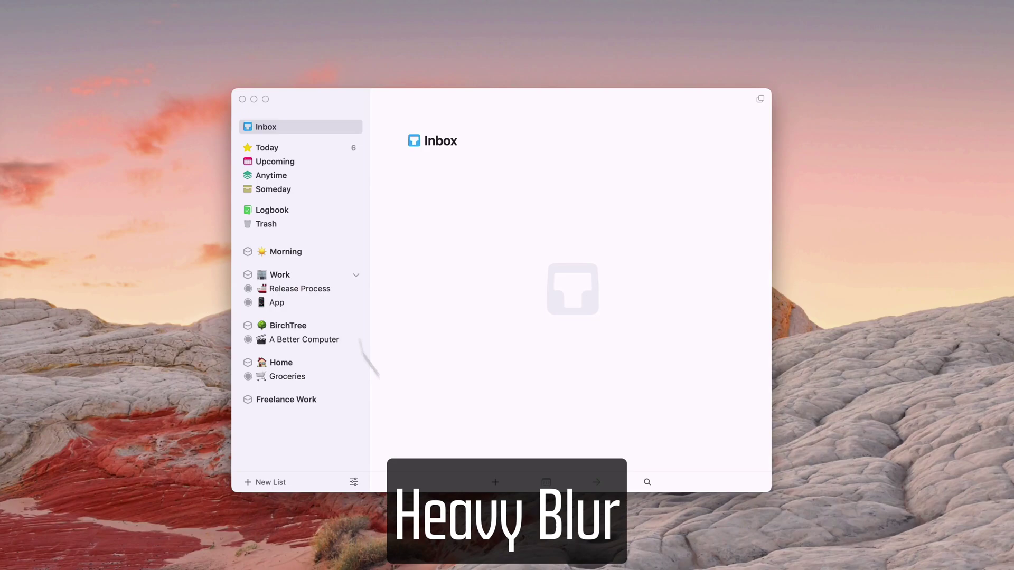
{"action": "mouse_move", "coordinate": [509, 102]}
{"action": "left_mouse_down"}
{"action": "mouse_move", "coordinate": [607, 102]}
{"action": "mouse_move", "coordinate": [518, 126]}
{"action": "mouse_move", "coordinate": [470, 111]}
{"action": "mouse_move", "coordinate": [492, 102]}
{"action": "left_mouse_up"}
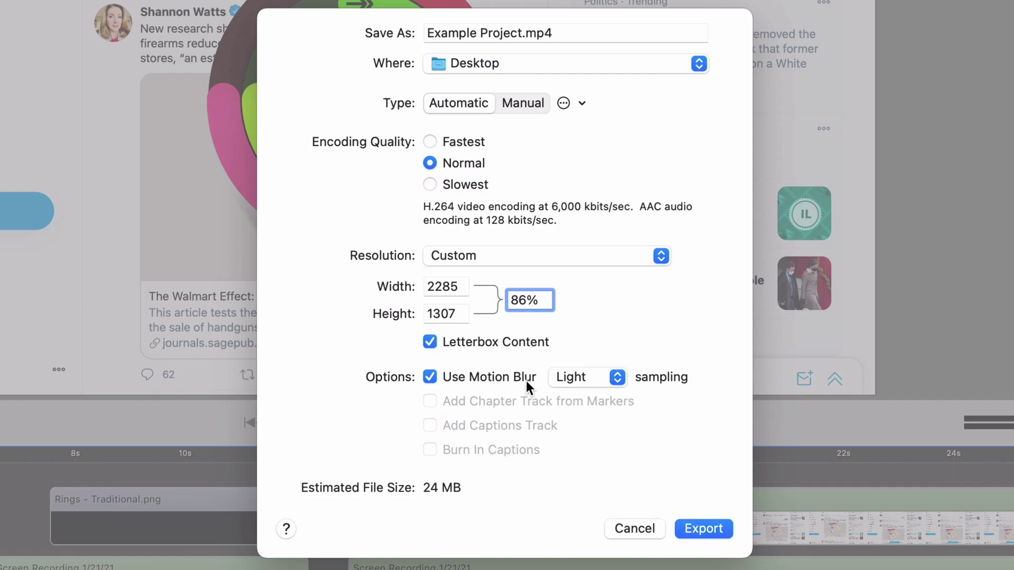
- Uncheck Use Motion Blur in the Export dialog's Options section
{"action": "left_click", "coordinate": [484, 379]}
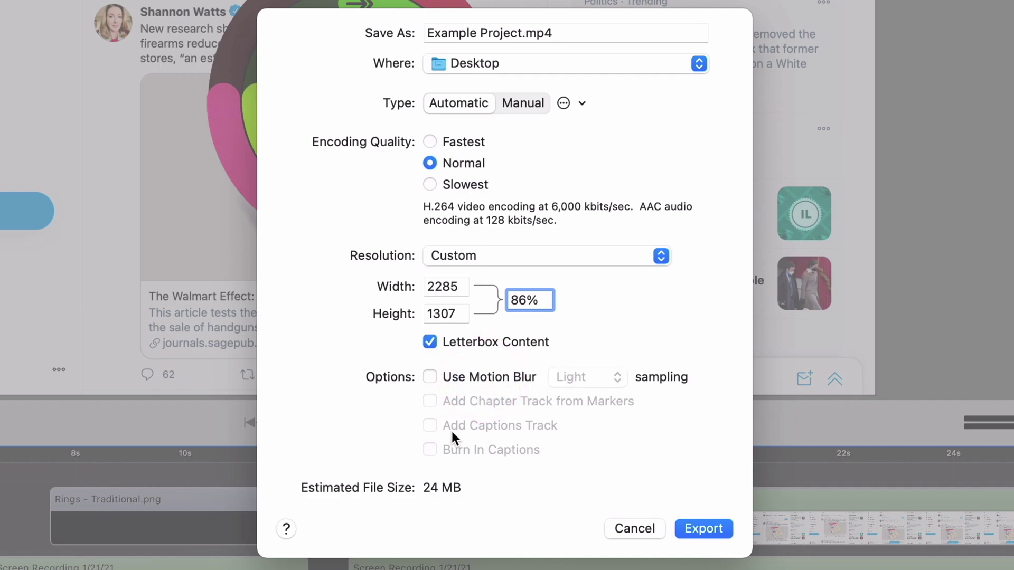
{"action": "mouse_move", "coordinate": [569, 402]}
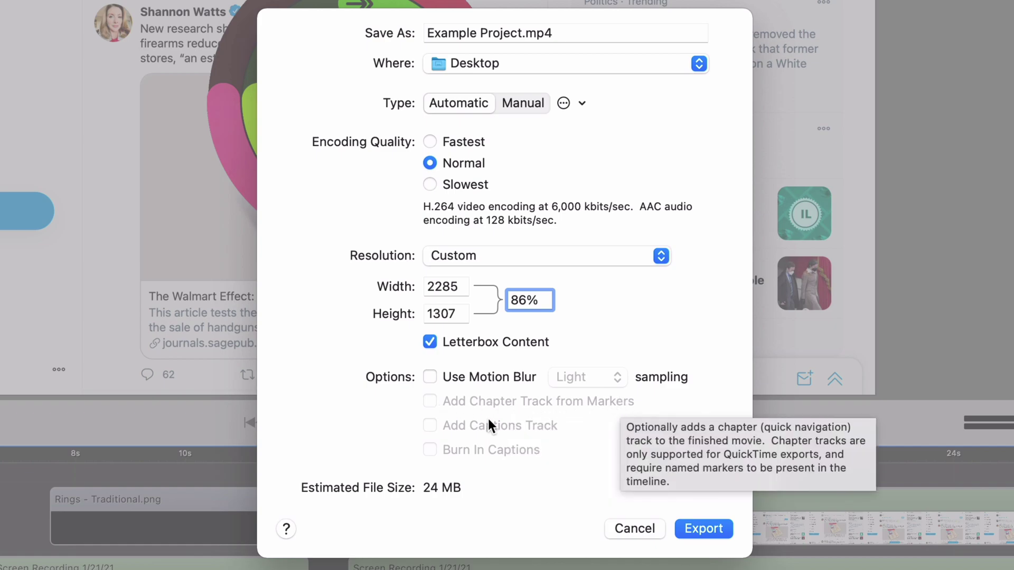
{"action": "mouse_move", "coordinate": [489, 432]}
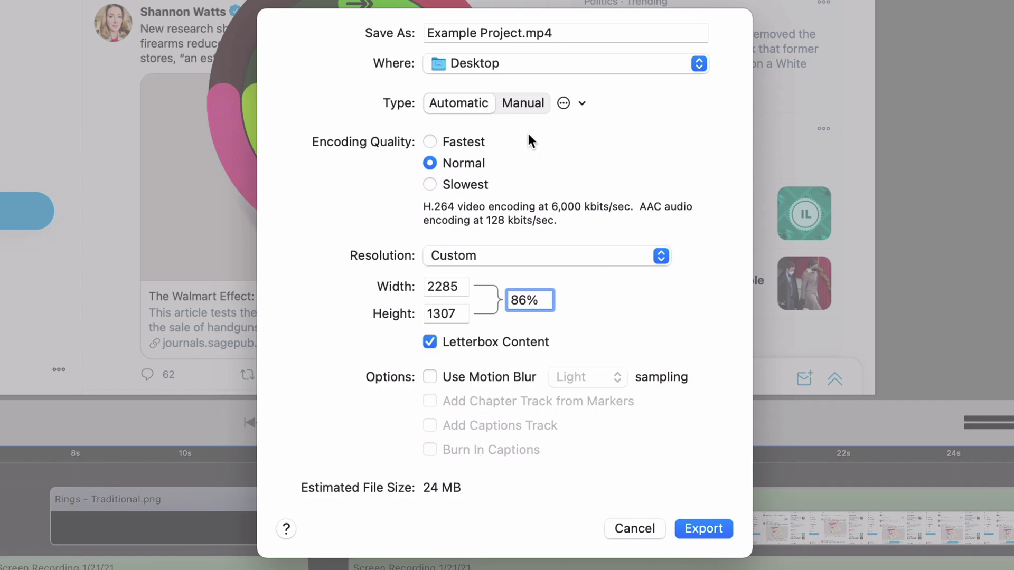
- Switch to Manual export and settle on the 24fps video preset after trying Animated GIF and Video Tutorial
{"action": "left_click", "coordinate": [525, 102]}
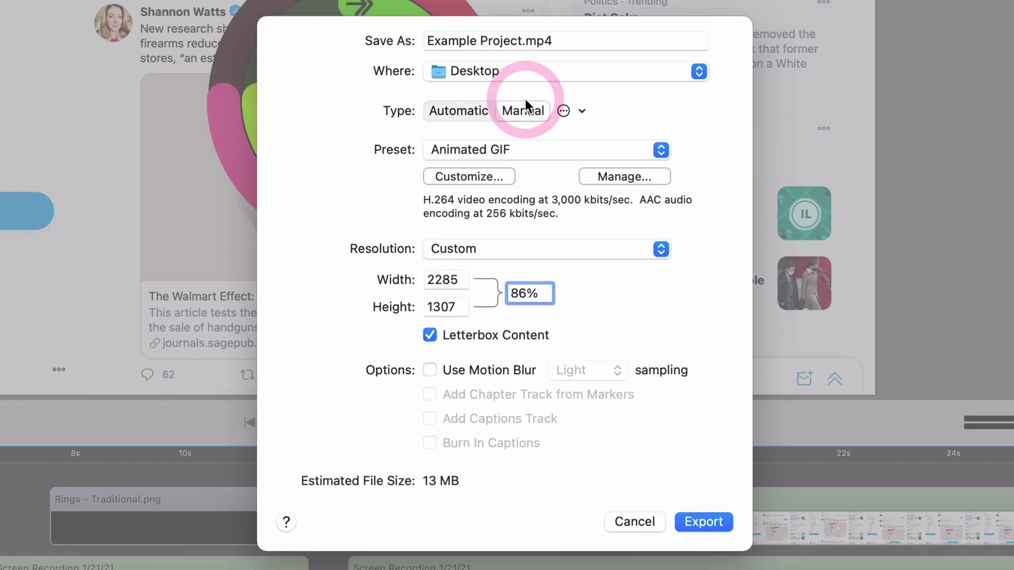
{"action": "left_click", "coordinate": [492, 150]}
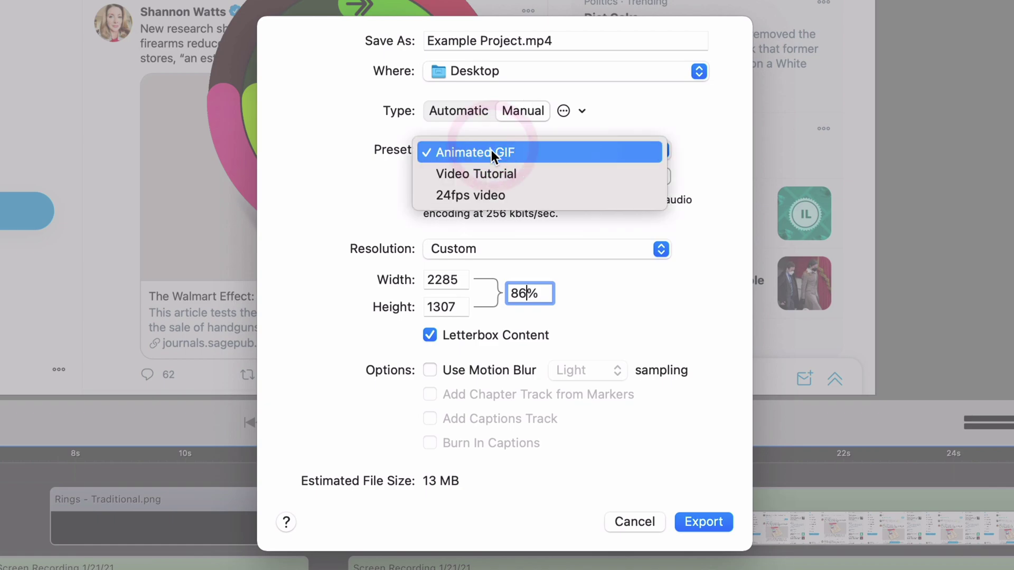
{"action": "left_click", "coordinate": [494, 152]}
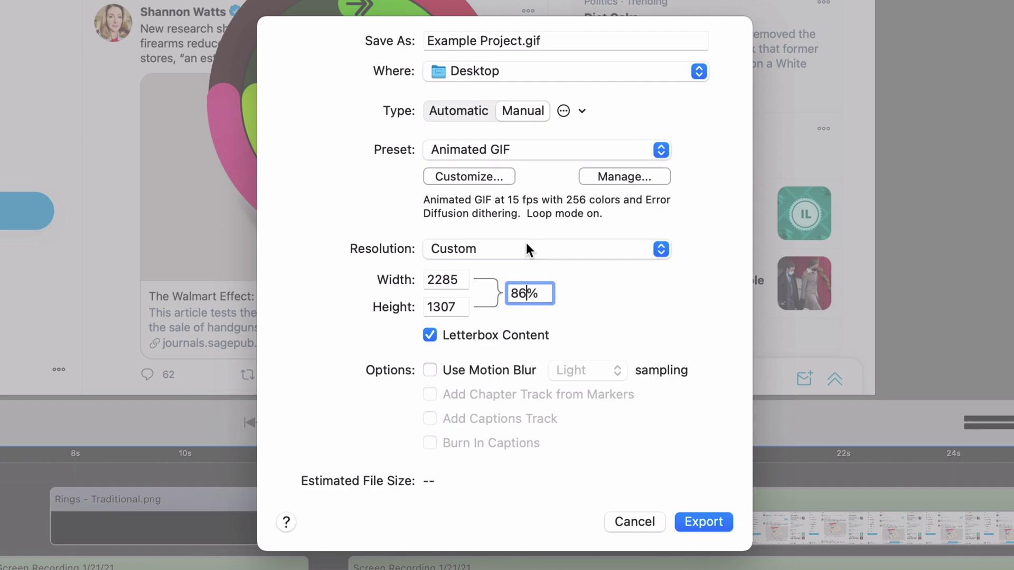
{"action": "left_click", "coordinate": [539, 154]}
{"action": "left_click", "coordinate": [518, 172]}
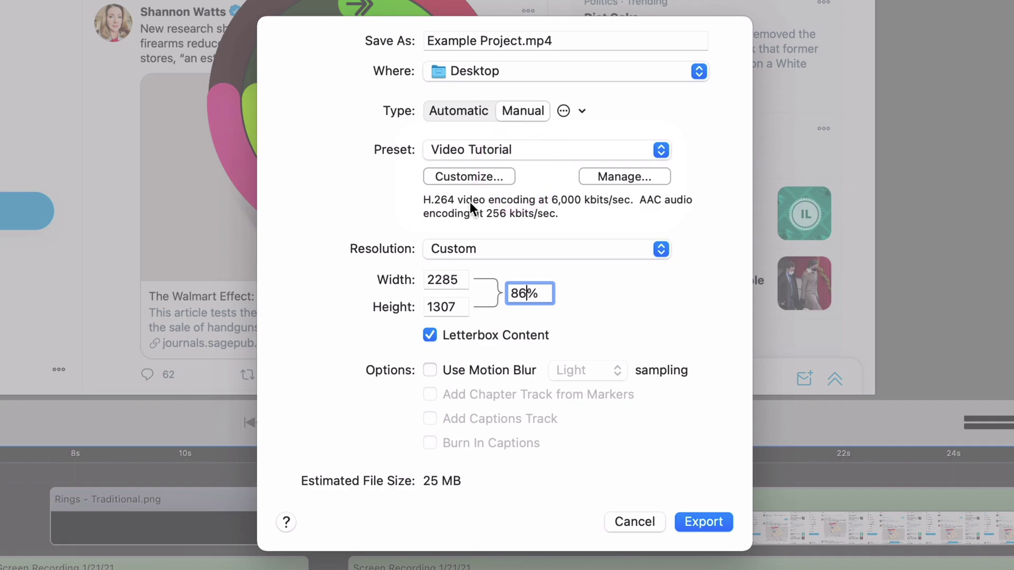
{"action": "left_click", "coordinate": [505, 149]}
{"action": "left_click", "coordinate": [492, 174]}
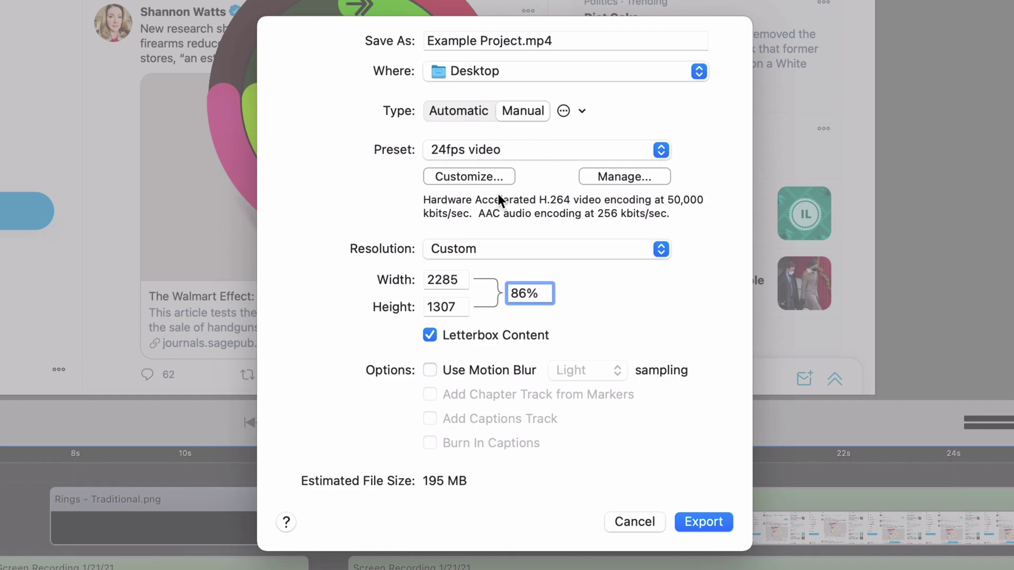
- Bring up the 24fps video preset's H.264 and AAC encoding settings
{"action": "left_click", "coordinate": [528, 154]}
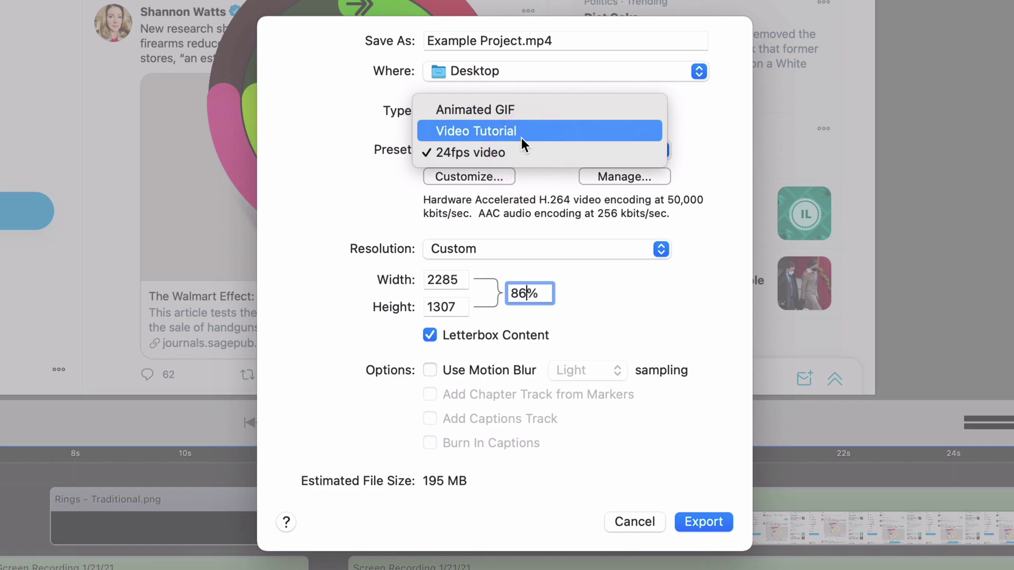
{"action": "left_click", "coordinate": [533, 169]}
{"action": "left_click", "coordinate": [489, 175]}
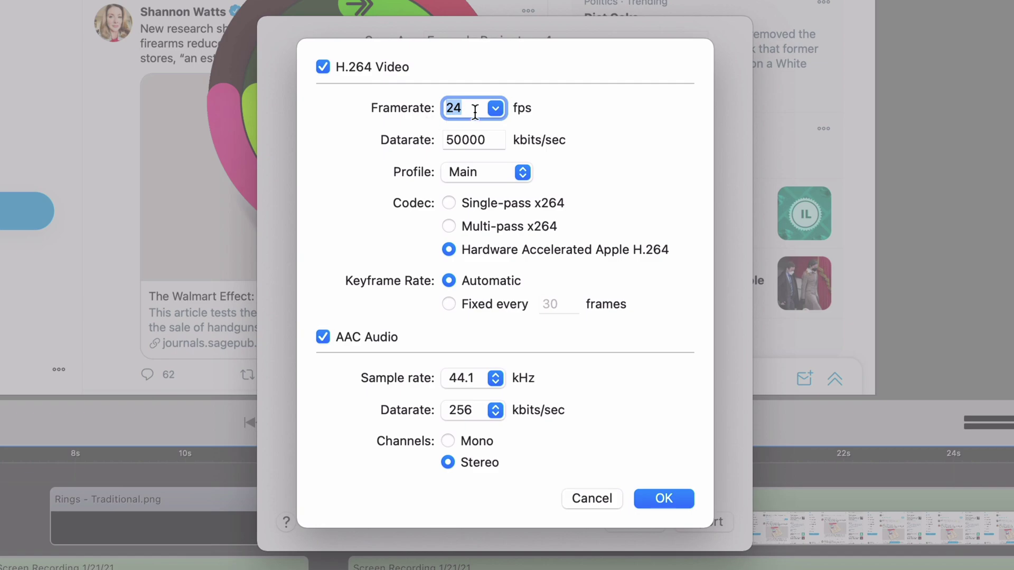
- Try 120 and 60 fps frame rates, leaving the frame rate at 24
{"action": "left_click", "coordinate": [496, 108]}
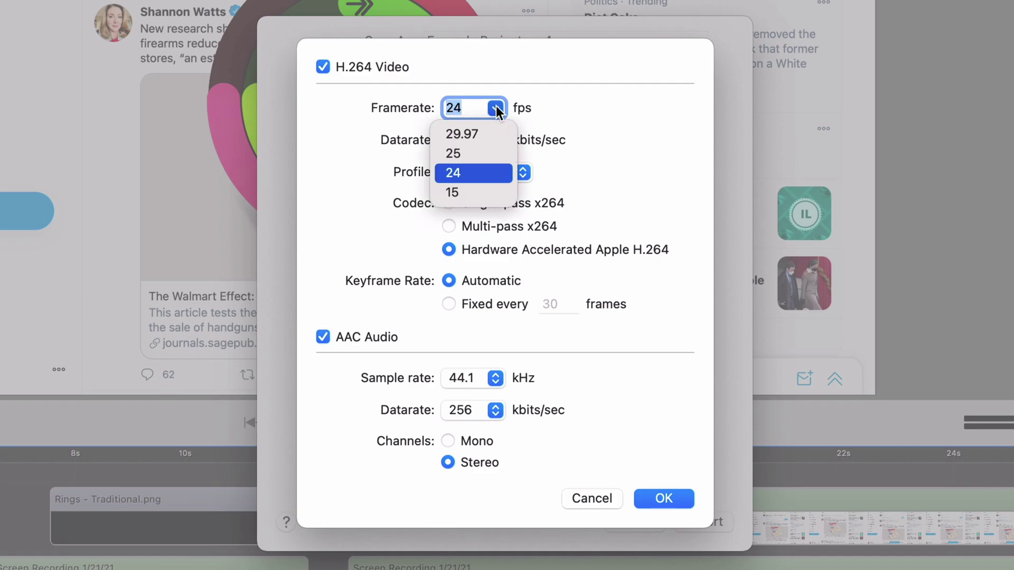
{"action": "left_click", "coordinate": [473, 111]}
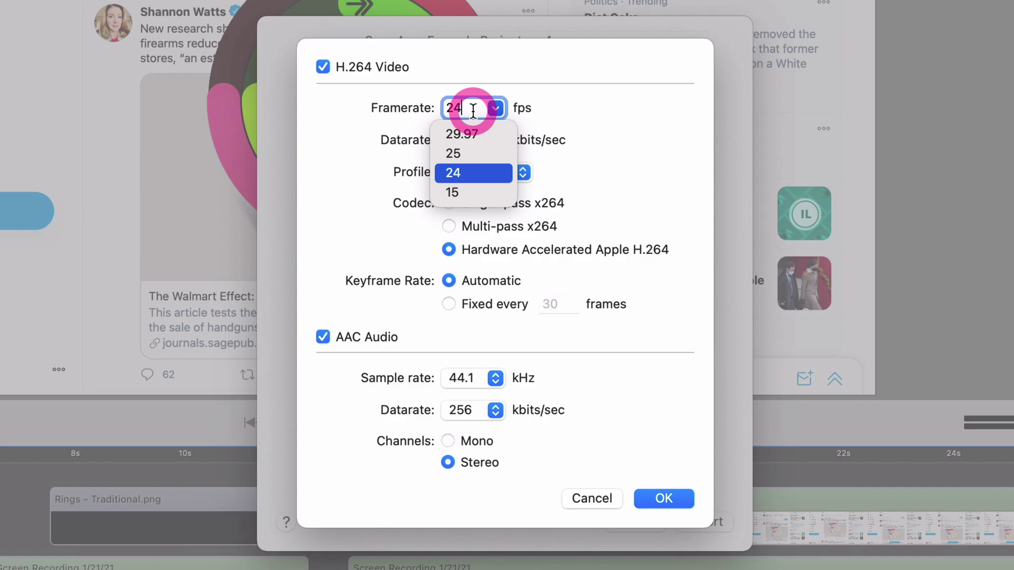
{"action": "type", "text": "120"}
{"action": "key", "text": "Tab"}
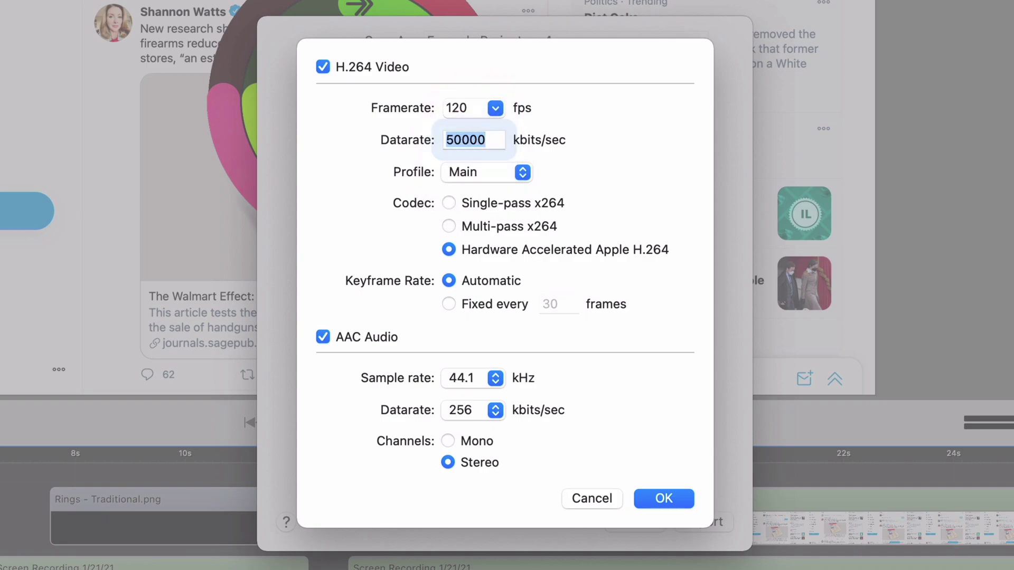
{"action": "left_click_drag", "start_coordinate": [475, 105], "coordinate": [421, 108]}
{"action": "type", "text": "60"}
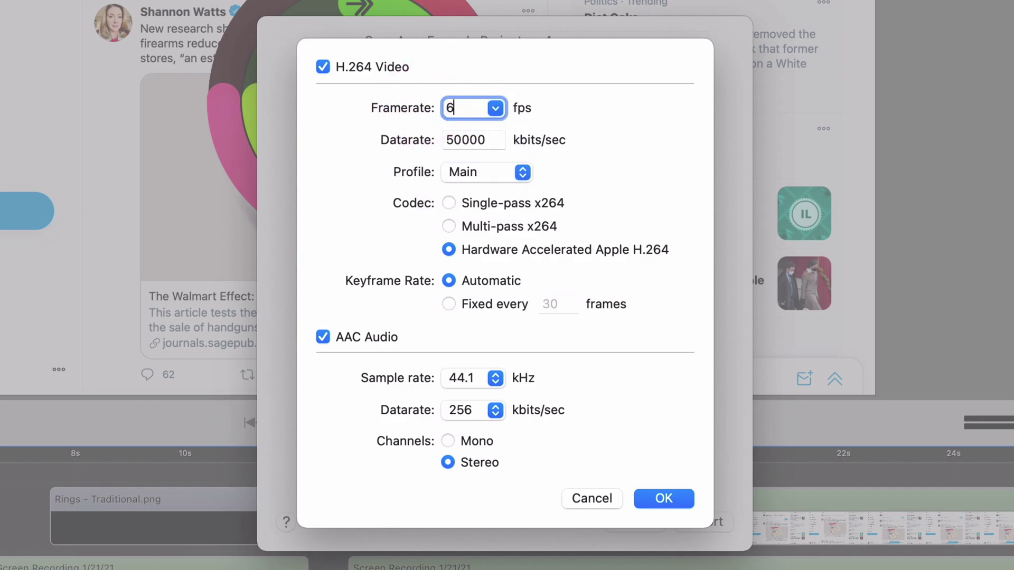
{"action": "key", "text": "BackSpace"}
{"action": "key", "text": "BackSpace"}
{"action": "type", "text": "24"}
- Edit the data rate's leading digit to 6 and keep the Main H.264 profile
{"action": "left_click_drag", "start_coordinate": [466, 140], "coordinate": [436, 140]}
{"action": "type", "text": "6"}
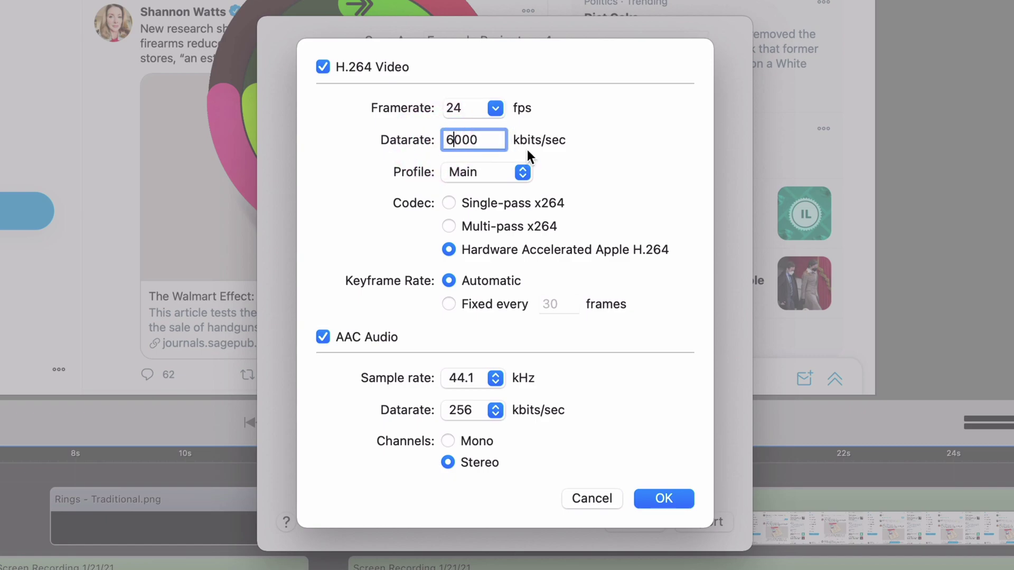
{"action": "left_click", "coordinate": [472, 168]}
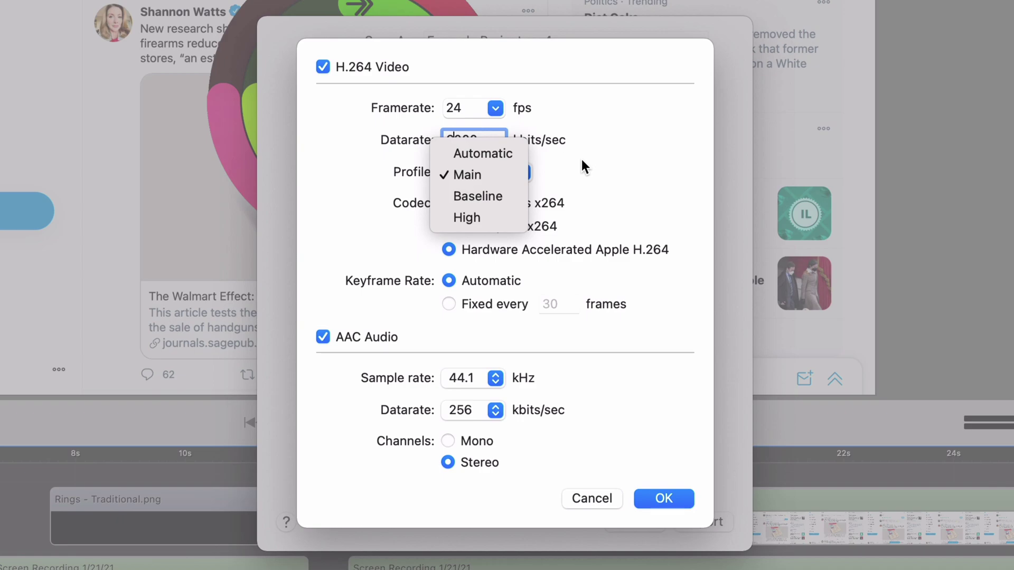
{"action": "left_click", "coordinate": [607, 168]}
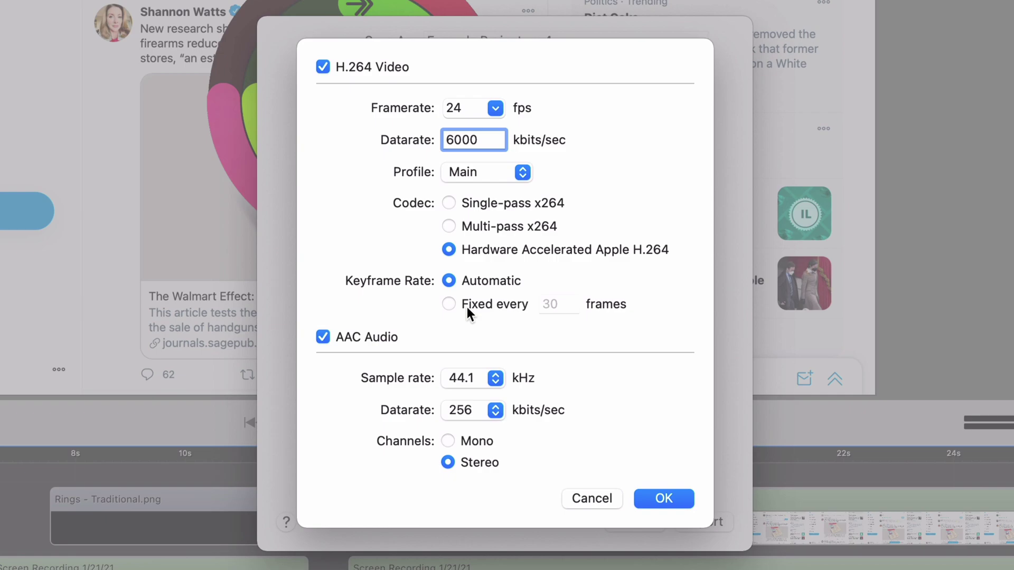
- Try a fixed keyframe interval, then set Keyframe Rate back to Automatic
{"action": "left_click", "coordinate": [468, 304]}
{"action": "type", "text": "30"}
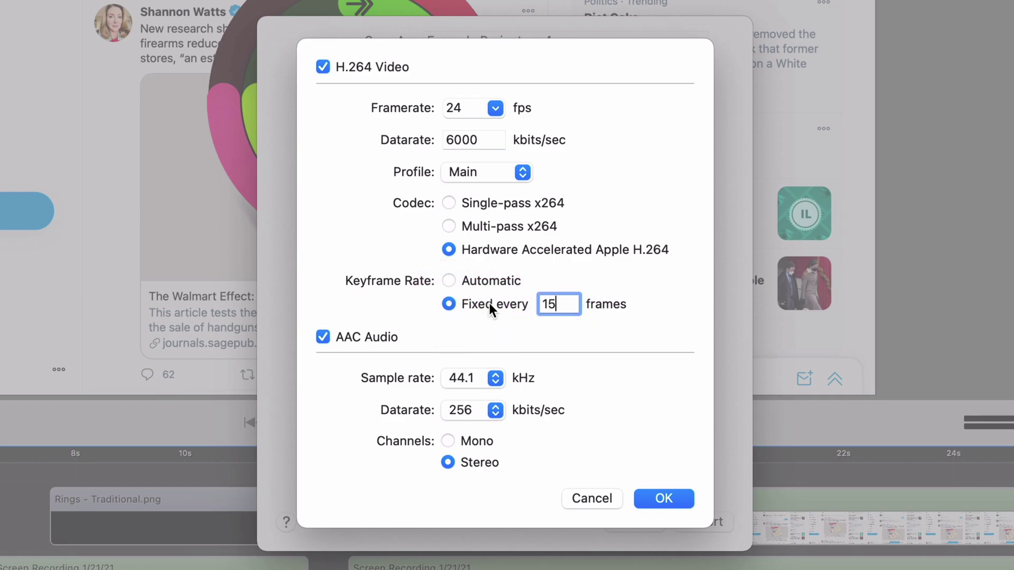
{"action": "key", "text": "BackSpace"}
{"action": "type", "text": "0"}
{"action": "left_click", "coordinate": [470, 274]}
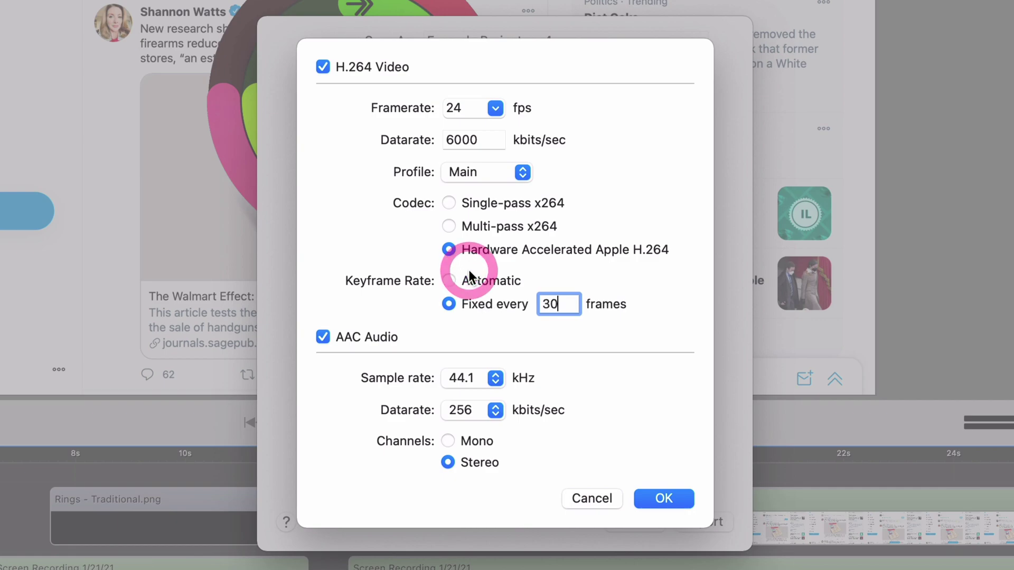
- Keep audio at 44.1 kHz stereo and cancel the encoding changes
{"action": "left_click", "coordinate": [495, 379]}
{"action": "left_click", "coordinate": [618, 391]}
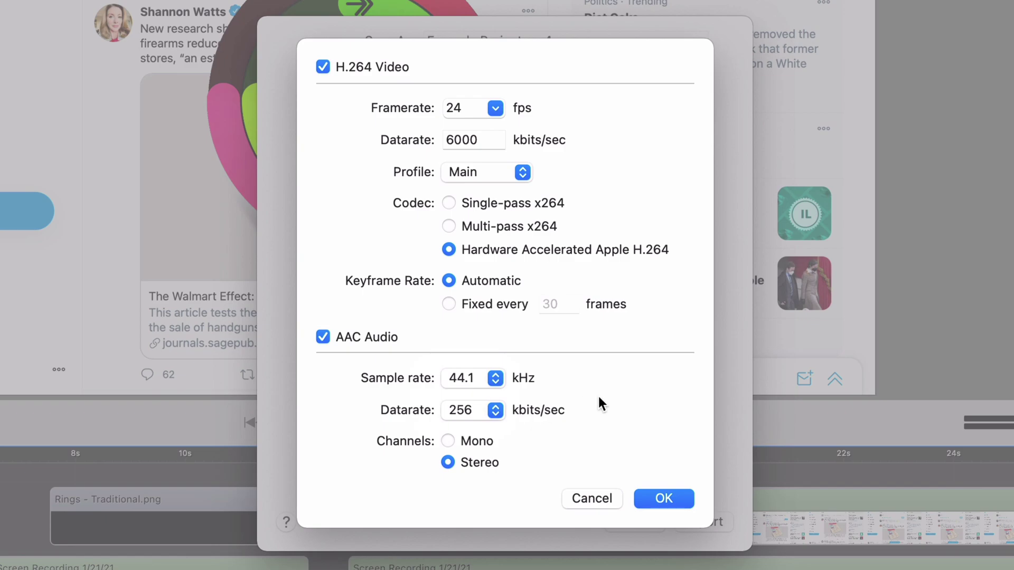
{"action": "left_click", "coordinate": [449, 441]}
{"action": "left_click", "coordinate": [447, 461]}
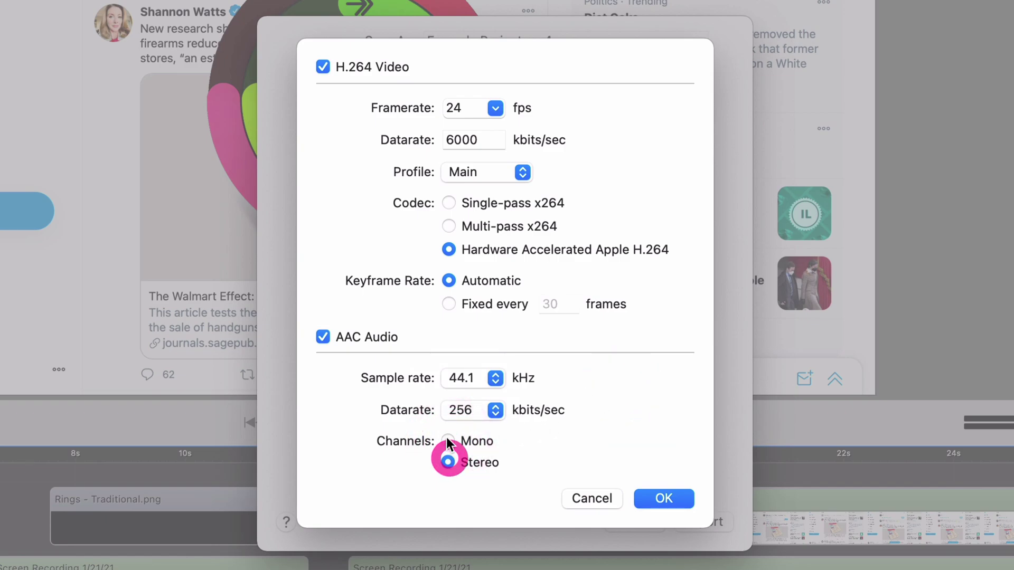
{"action": "left_click", "coordinate": [591, 499]}
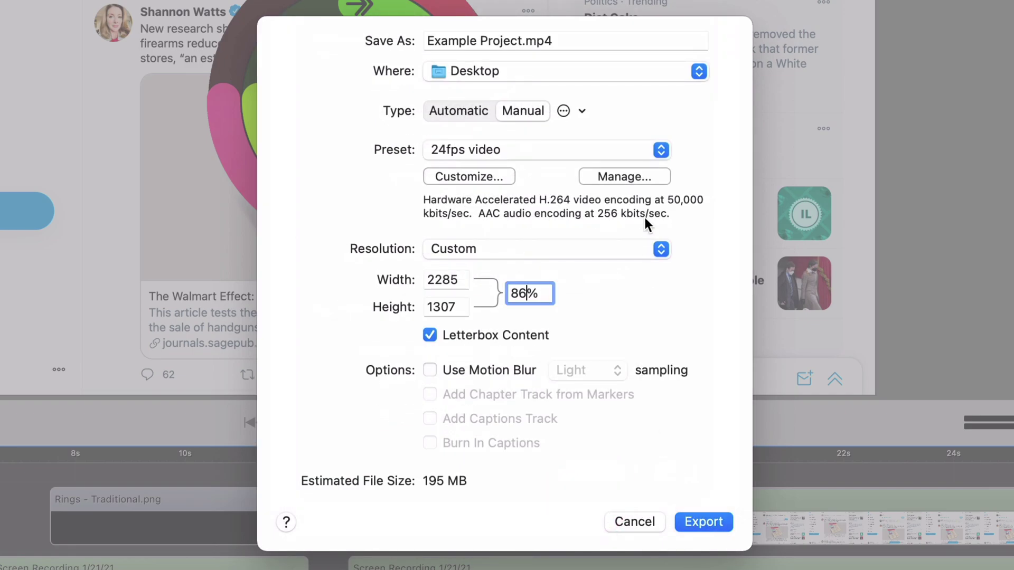
- Open the preset manager with Manage… and scroll through the System and Custom Presets
{"action": "left_click", "coordinate": [625, 177]}
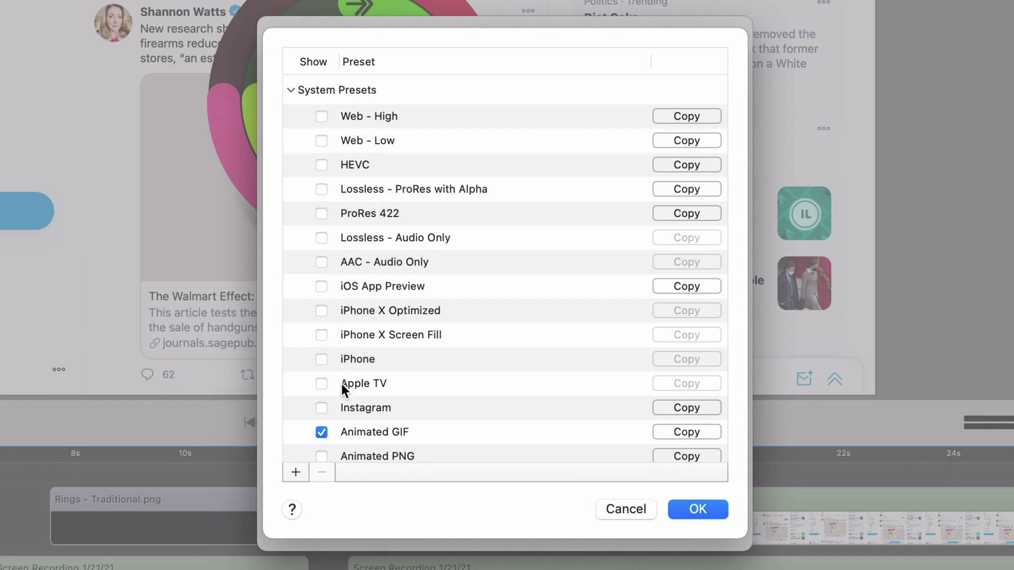
{"action": "scroll", "coordinate": [350, 323], "scroll_direction": "down", "scroll_amount": 2}
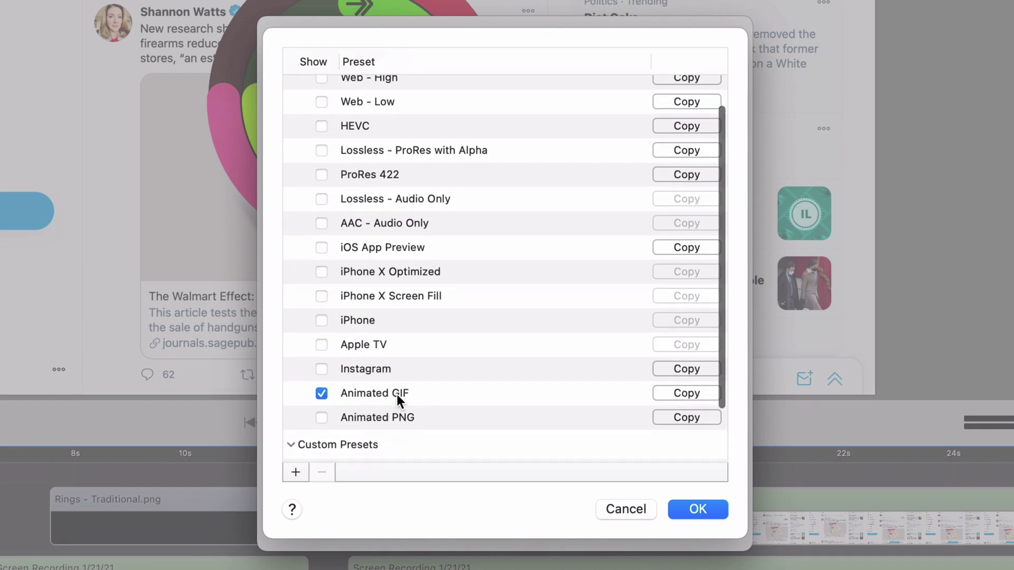
{"action": "scroll", "coordinate": [376, 389], "scroll_direction": "down", "scroll_amount": 3}
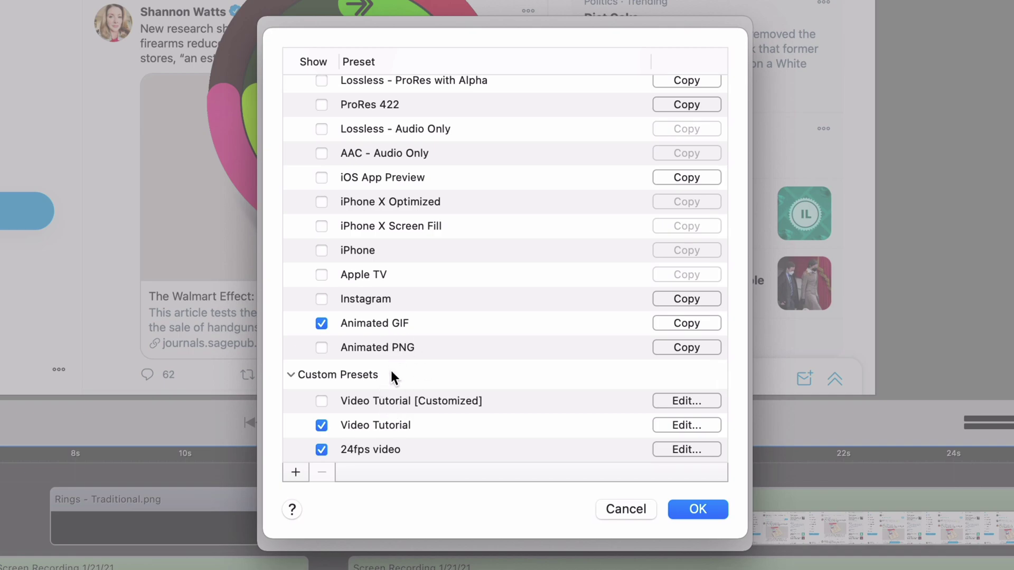
{"action": "scroll", "coordinate": [390, 388], "scroll_direction": "up", "scroll_amount": 5}
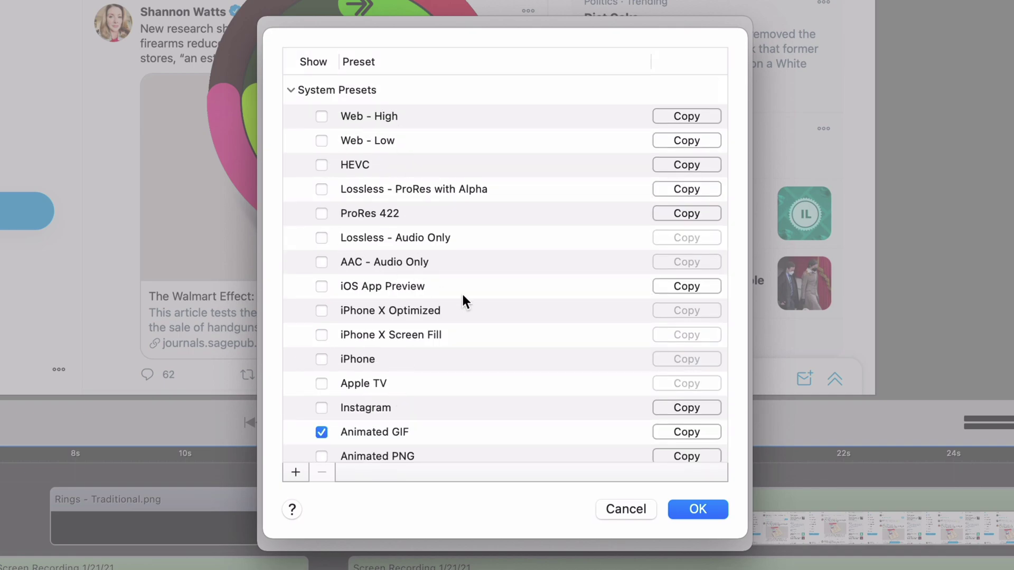
- Duplicate the Web - High system preset and open the copy's encoding settings
{"action": "left_click", "coordinate": [370, 117]}
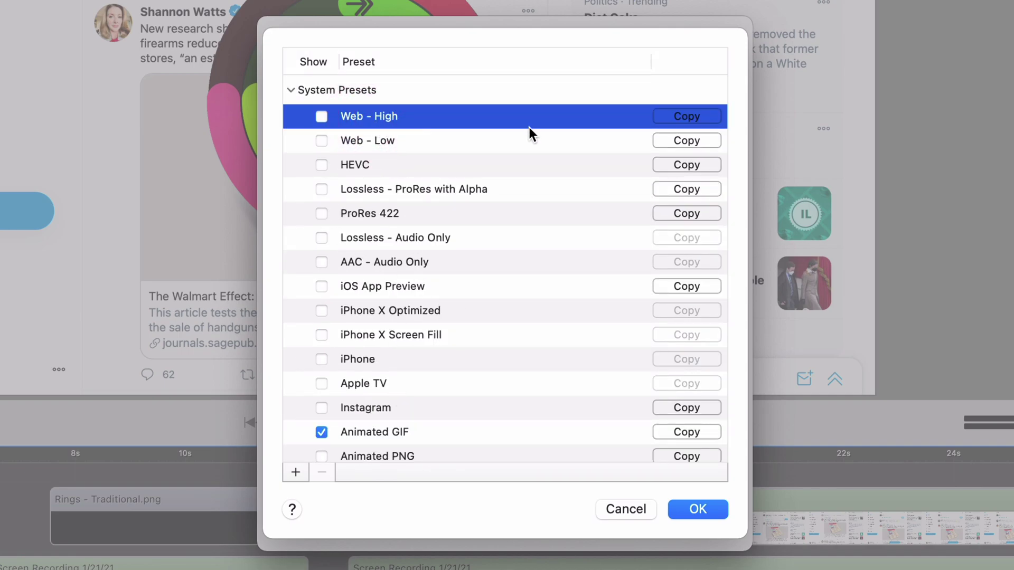
{"action": "left_click", "coordinate": [686, 115]}
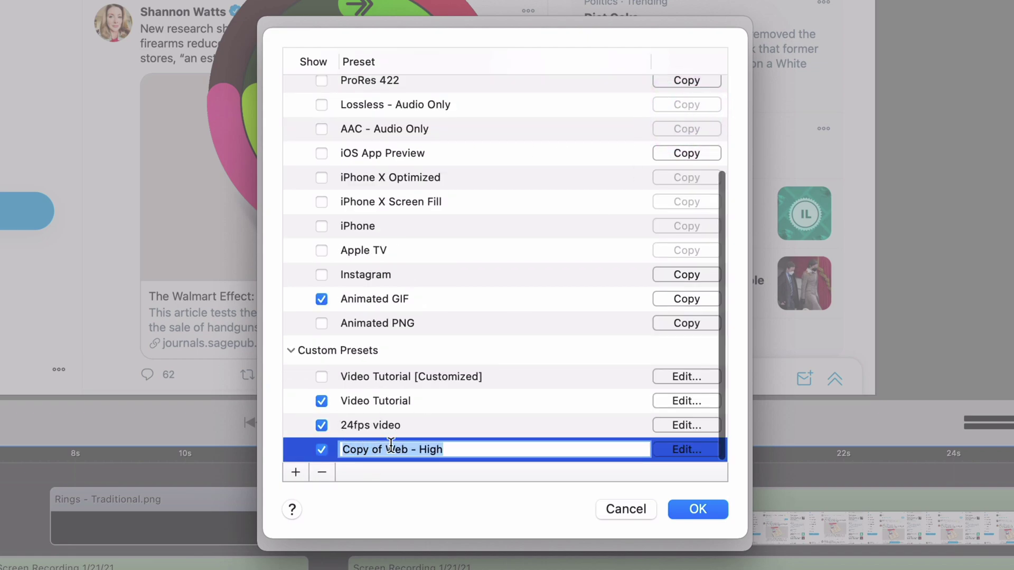
{"action": "left_click", "coordinate": [687, 449]}
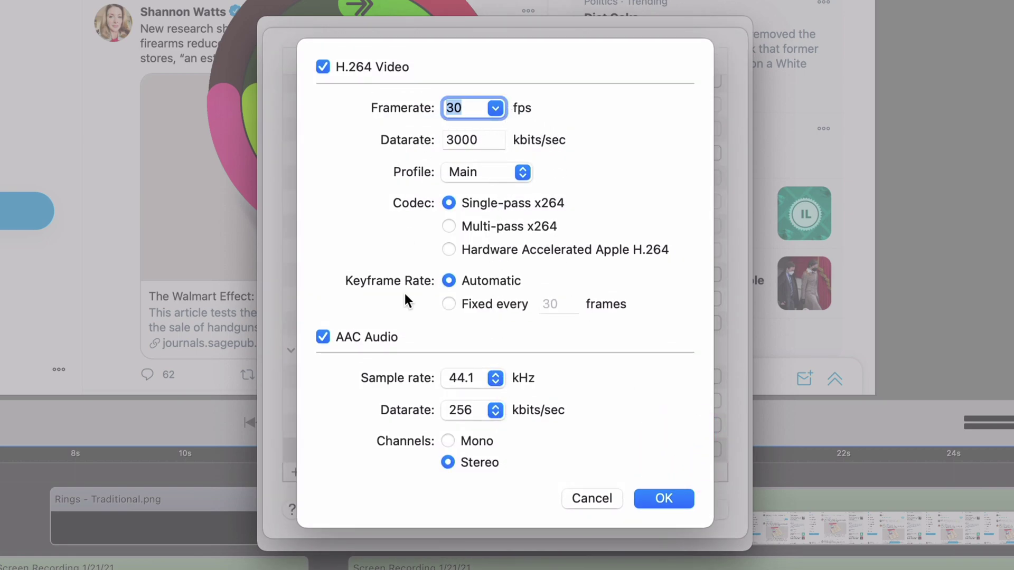
- Give the copy 60 fps, 6000 kbits/sec and Hardware Accelerated Apple H.264, then confirm
{"action": "type", "text": "60"}
{"action": "key", "text": "Tab"}
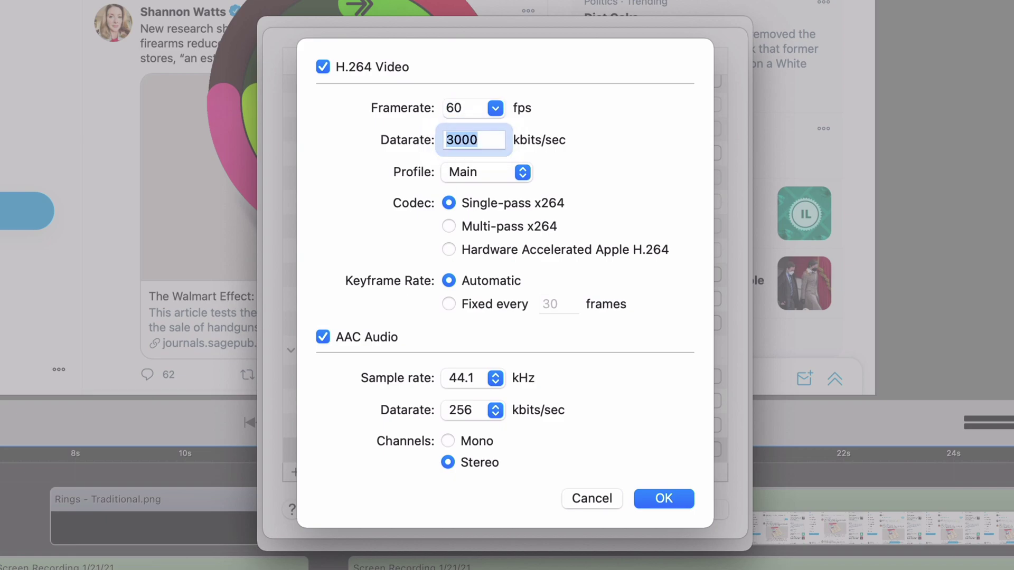
{"action": "key", "text": "Left"}
{"action": "type", "text": "6"}
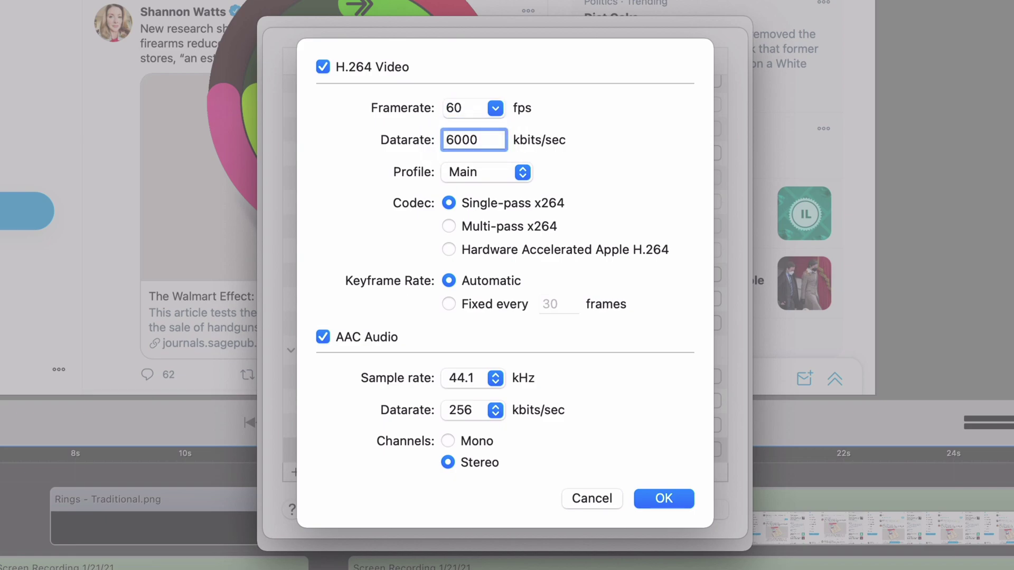
{"action": "left_click", "coordinate": [455, 248]}
{"action": "left_click", "coordinate": [664, 499]}
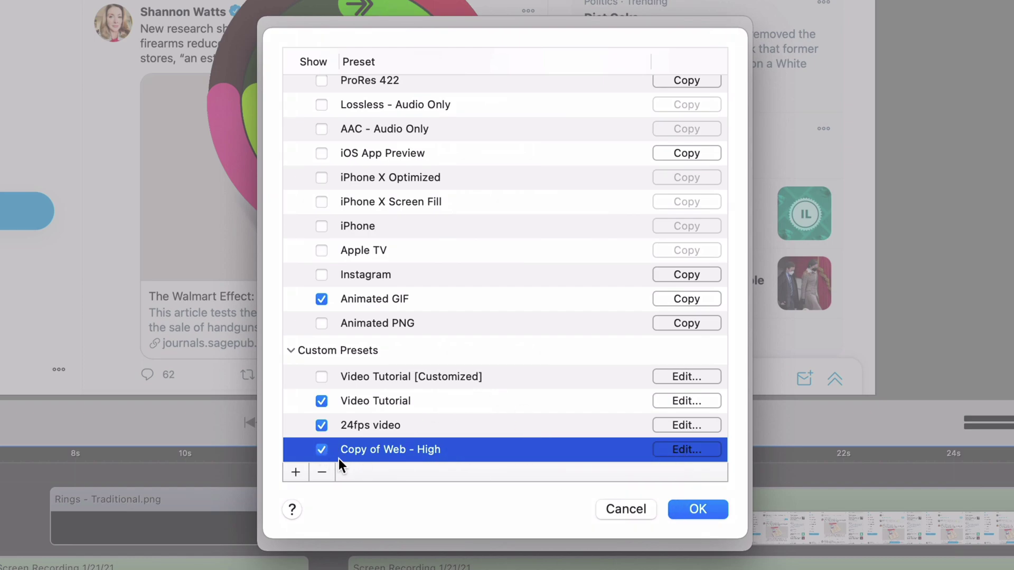
- Close the preset manager and try Copy of Web - High at 2658 x 1520, 100%
{"action": "left_click", "coordinate": [698, 509]}
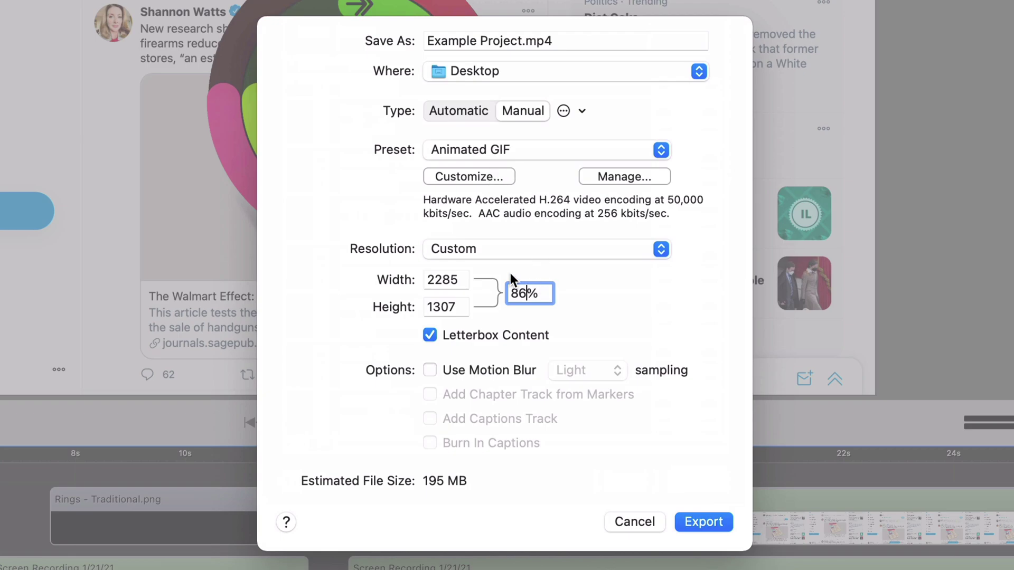
{"action": "left_click", "coordinate": [493, 156]}
{"action": "left_click", "coordinate": [497, 213]}
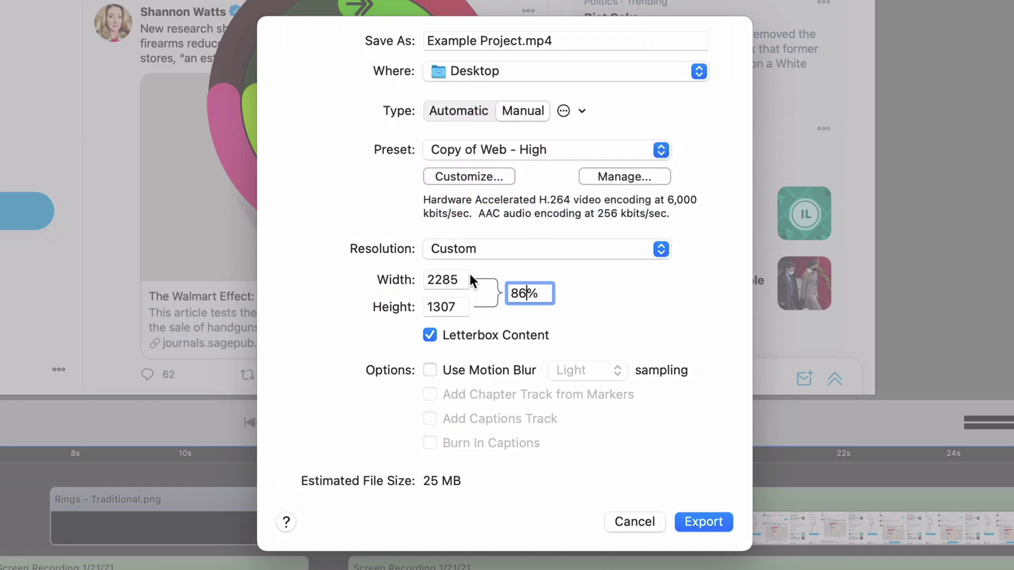
{"action": "left_click", "coordinate": [482, 249]}
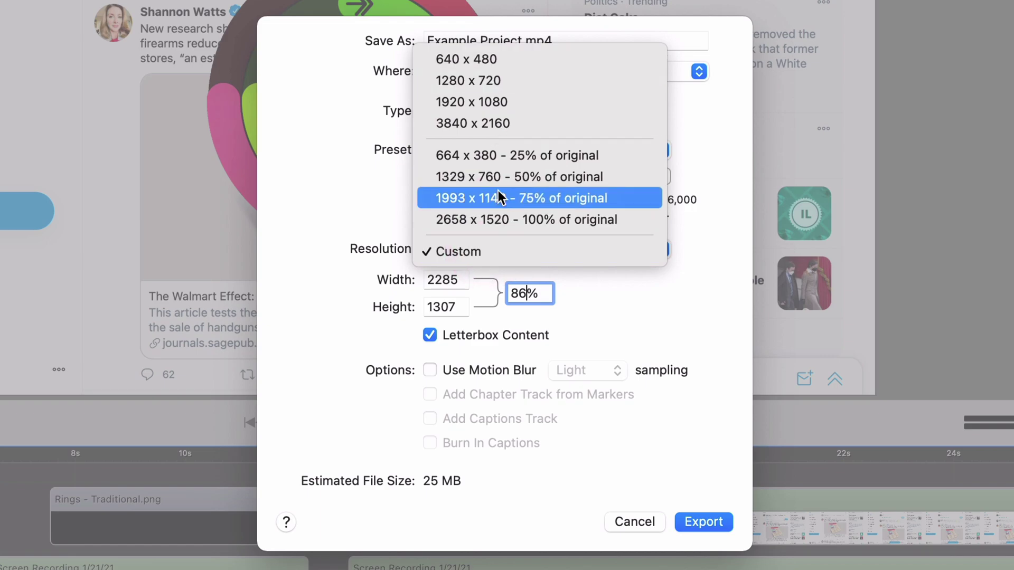
{"action": "left_click", "coordinate": [487, 219]}
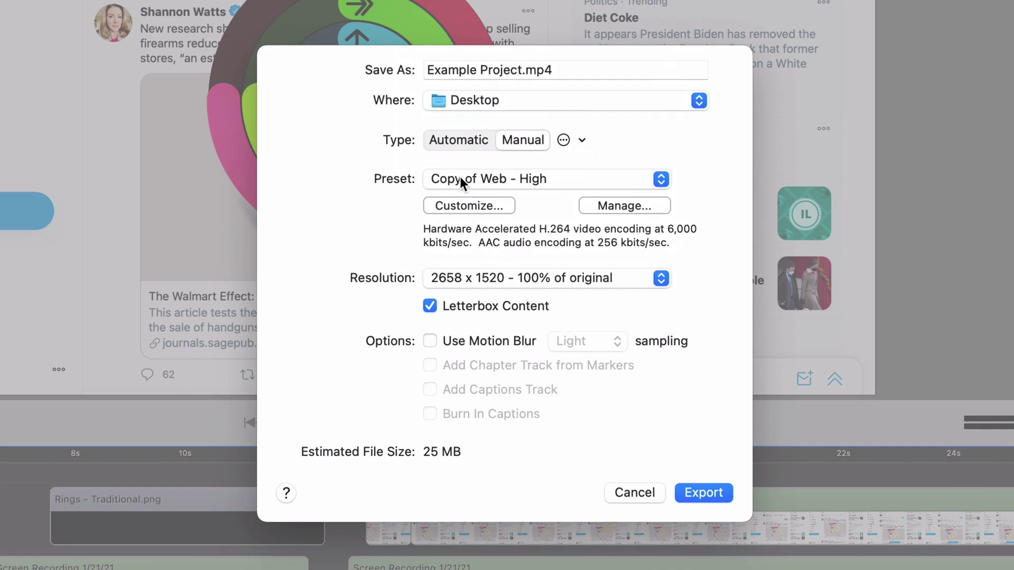
- Return to the 24fps video preset with Custom resolution at 100 percent
{"action": "left_click", "coordinate": [480, 173]}
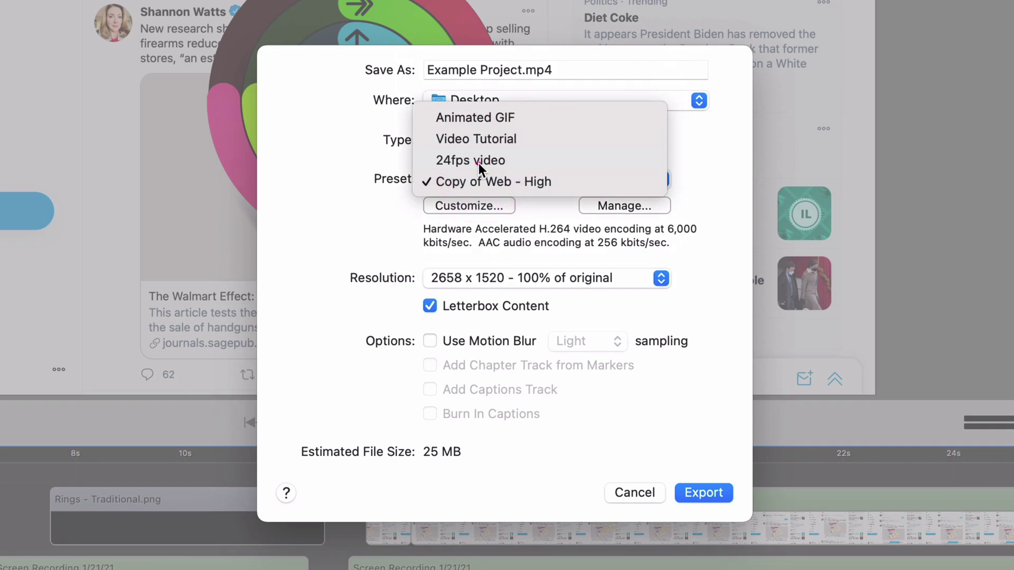
{"action": "left_click", "coordinate": [479, 163]}
{"action": "left_click", "coordinate": [489, 278]}
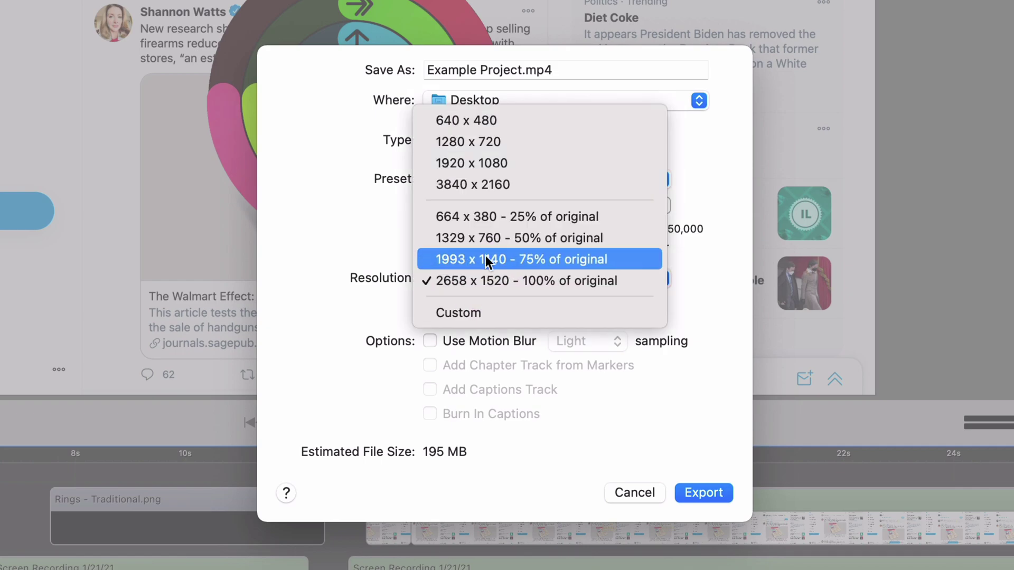
{"action": "left_click", "coordinate": [487, 315]}
{"action": "double_click", "coordinate": [530, 292]}
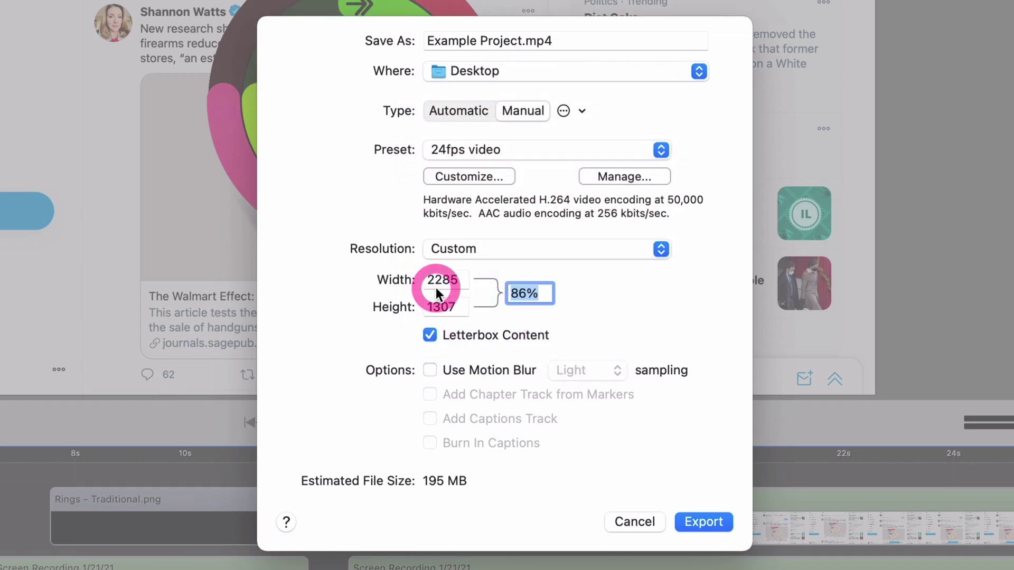
{"action": "type", "text": "100"}
{"action": "left_click", "coordinate": [589, 283]}
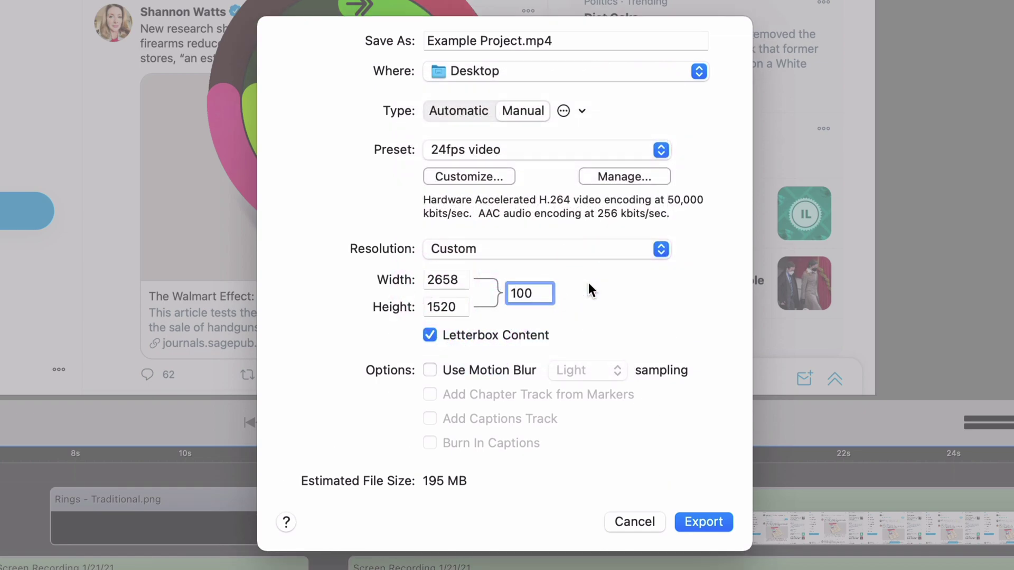
- Start exporting Example Project.mp4 to the Desktop
{"action": "left_click", "coordinate": [704, 522]}
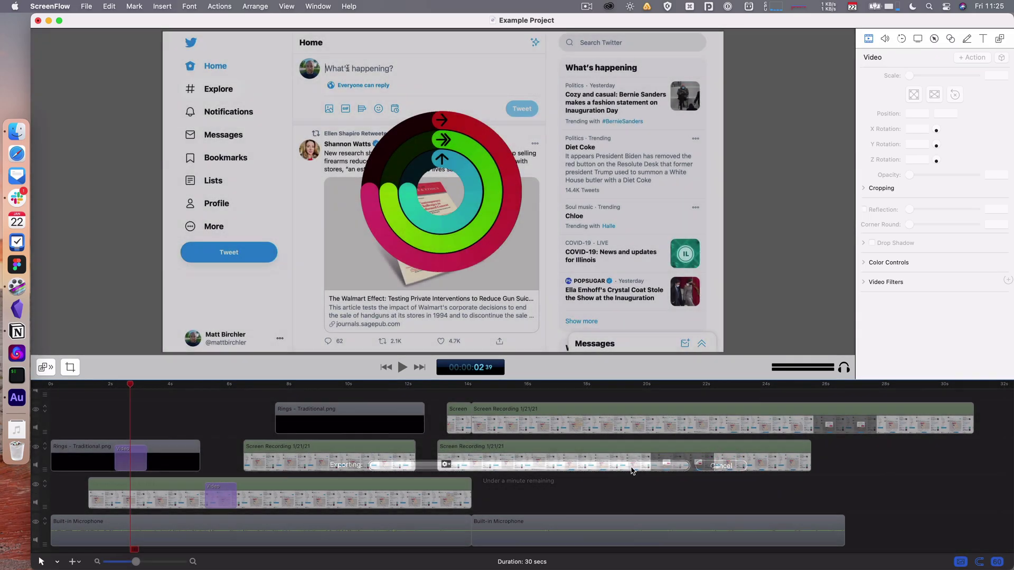
- Reopen the Export sheet with Cmd+E, enable Use Motion Blur and export again
{"action": "key", "text": "super+e"}
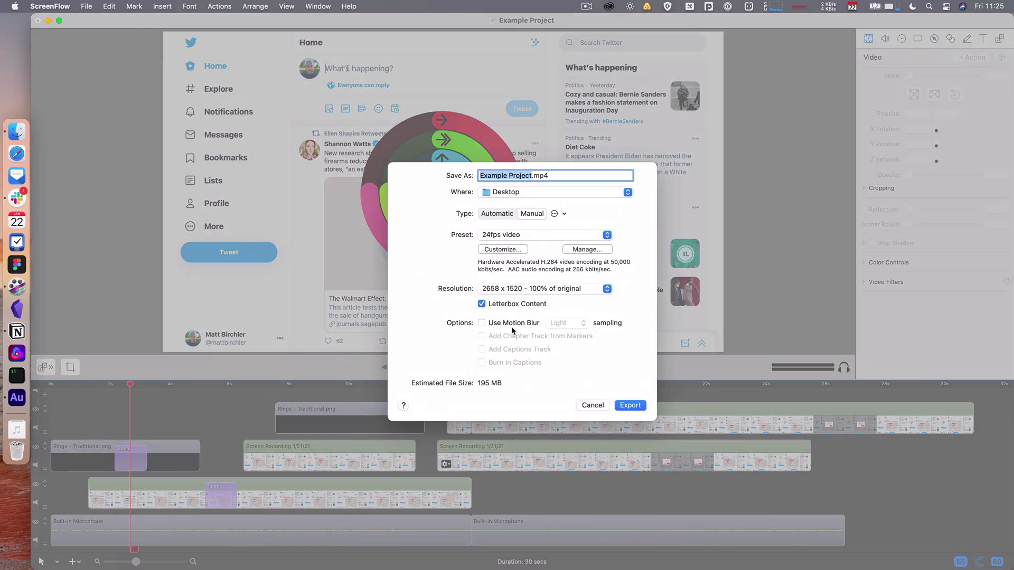
{"action": "left_click", "coordinate": [507, 325]}
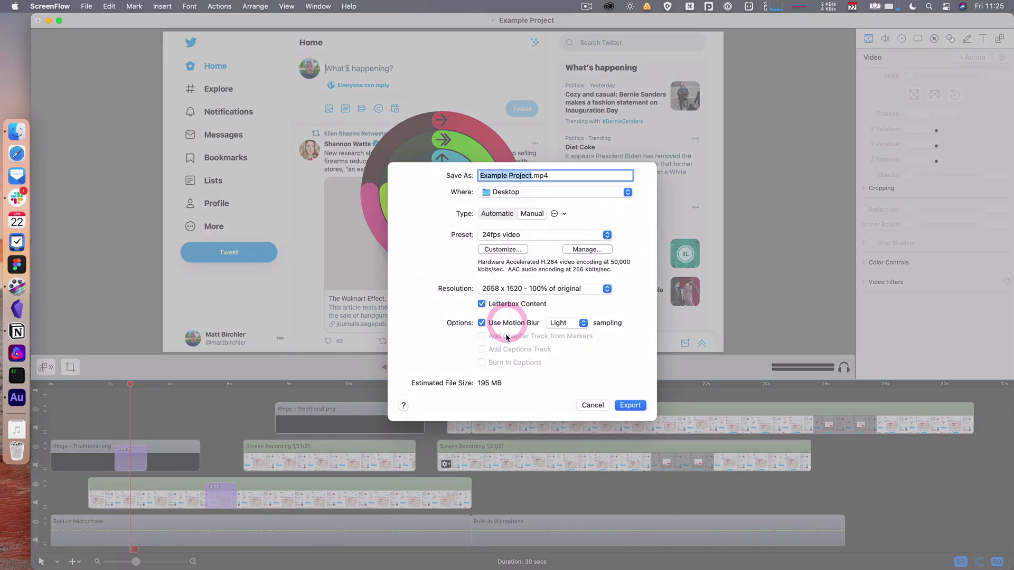
{"action": "left_click", "coordinate": [630, 405]}
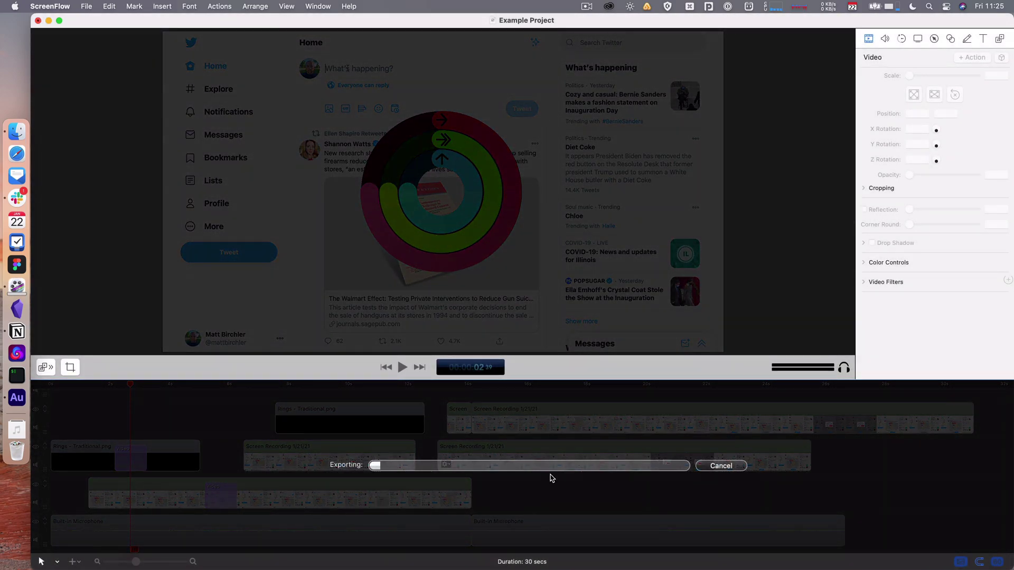